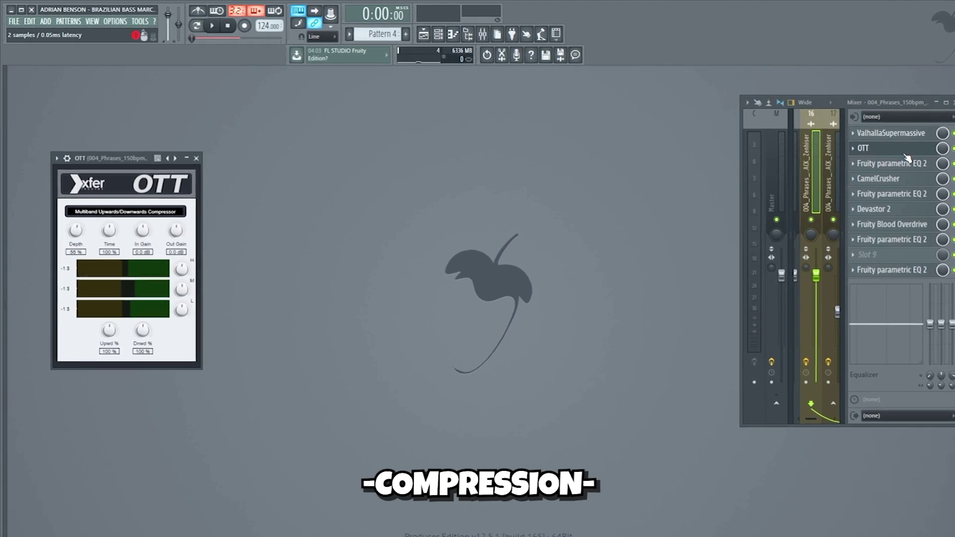
# Review the vocal insert's effects in turn, including CamelCrusher, Devastor 2 and Fruity Blood Overdrive
pyautogui.click(905, 164)
pyautogui.click(907, 180)
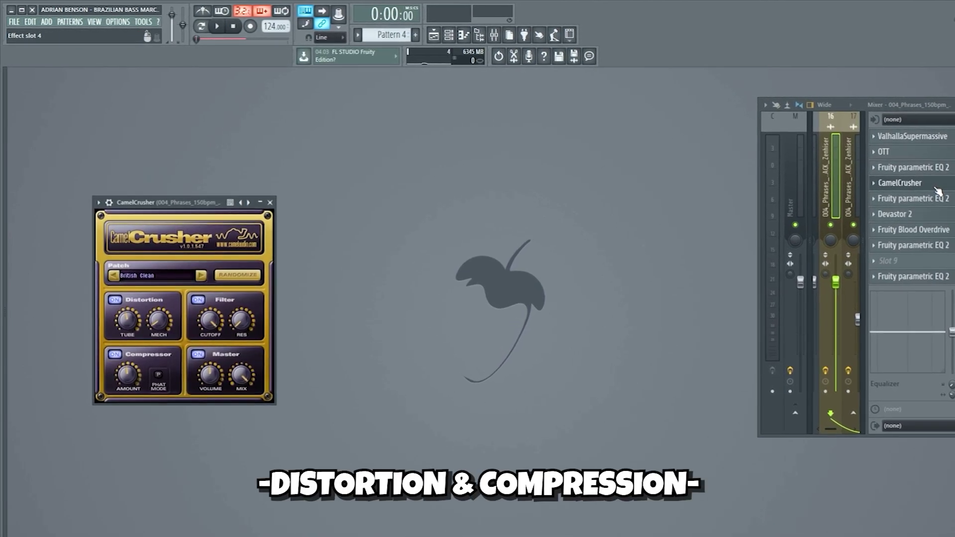
pyautogui.click(927, 199)
pyautogui.click(945, 217)
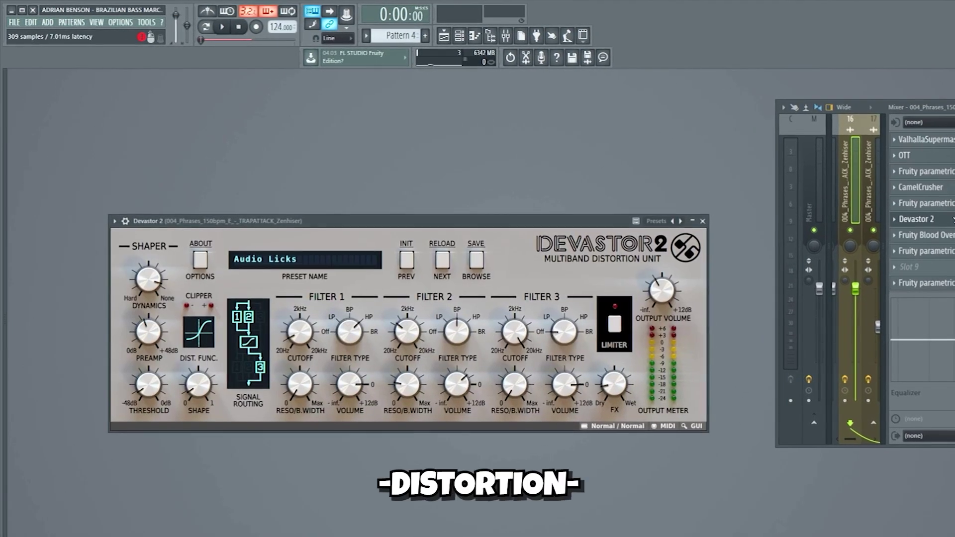
pyautogui.click(945, 233)
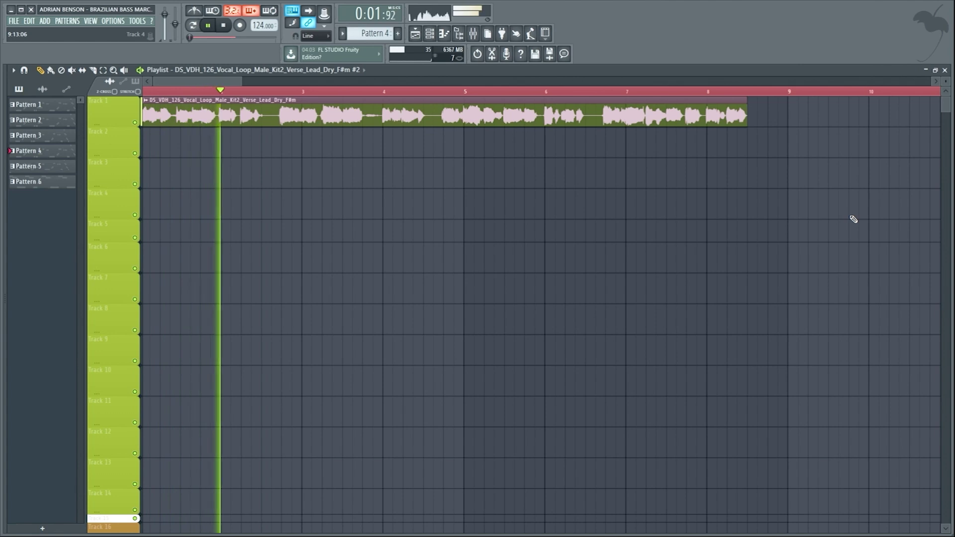
# Play the two vocal tracks separately and together to compare the sound without and with the second vocal
pyautogui.press('space')
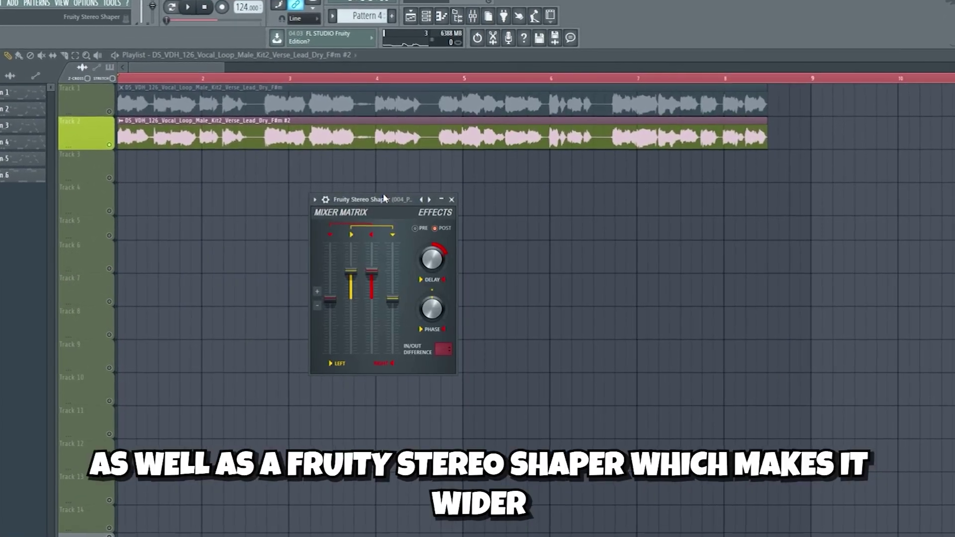
pyautogui.press('space')
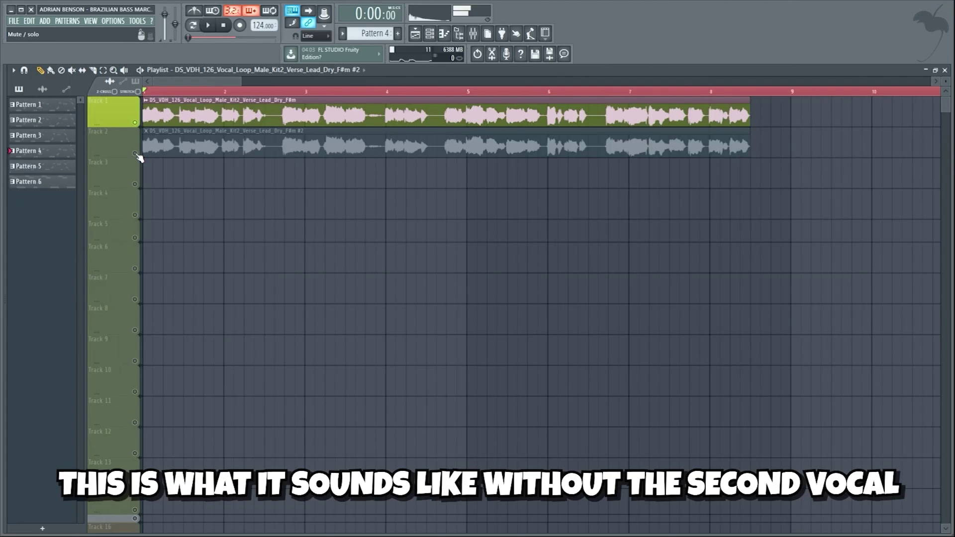
pyautogui.press('space')
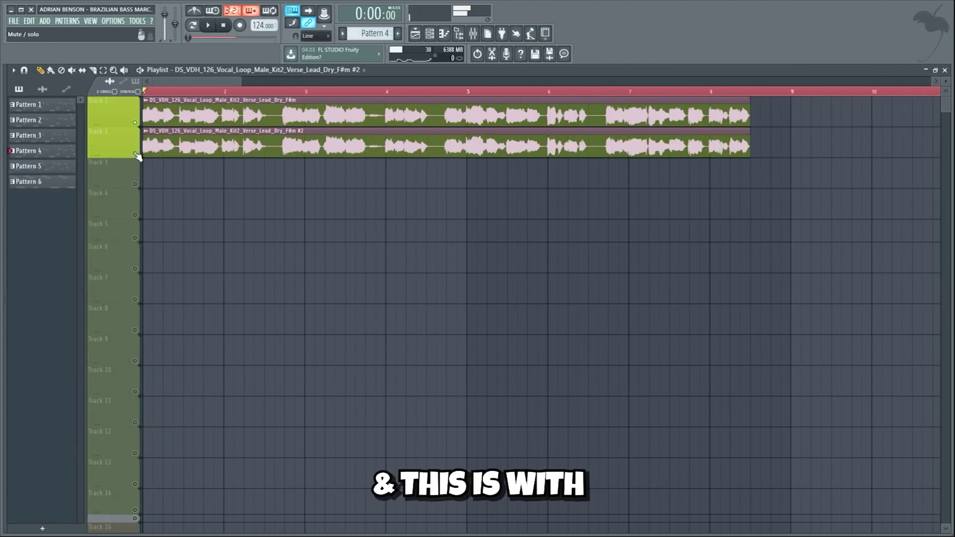
pyautogui.press('space')
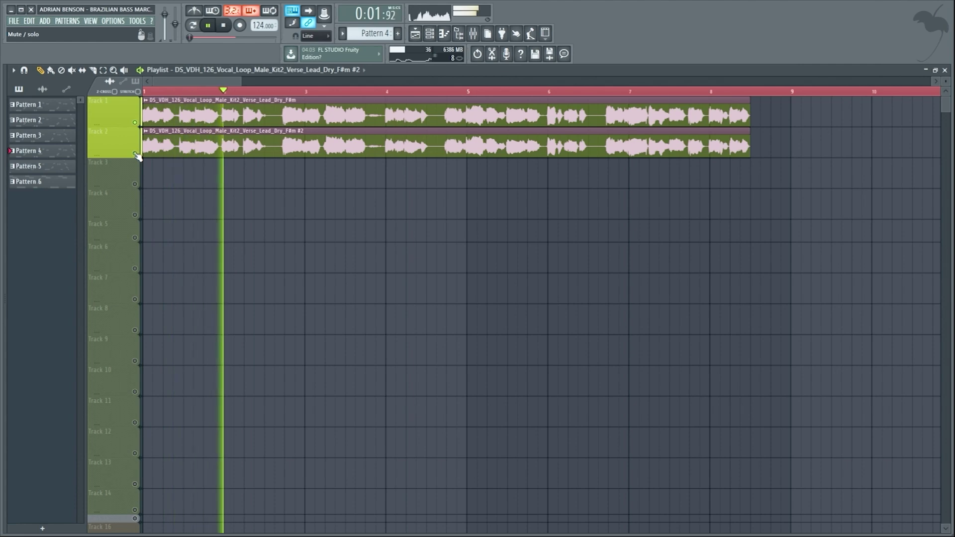
pyautogui.press('space')
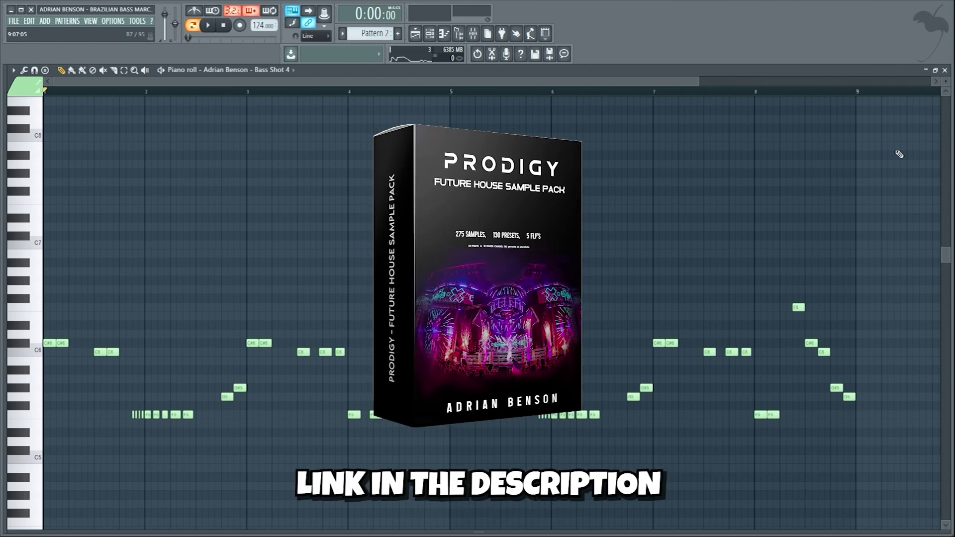
# Play the Pattern 2 bass melody and audition its Bass Shot 4 layer with the other bass layers
pyautogui.press('space')
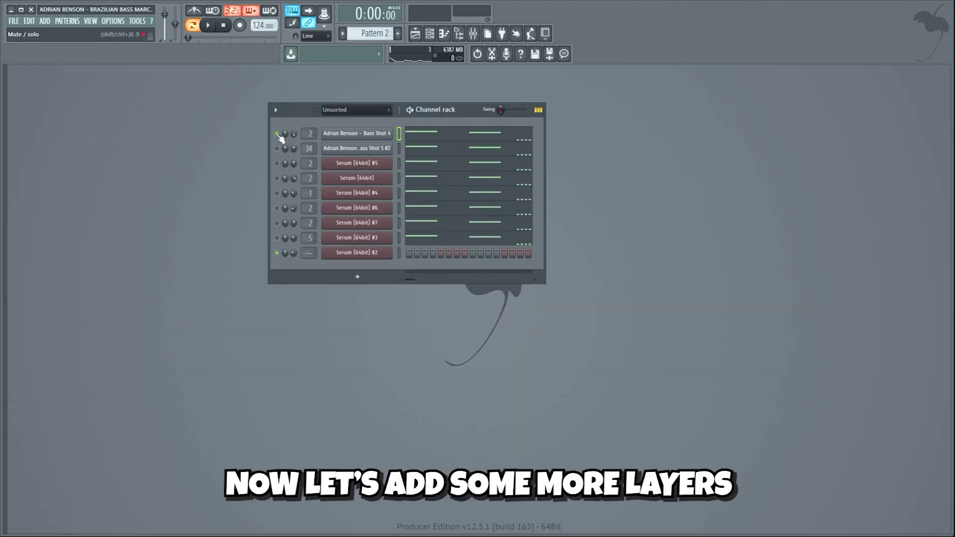
pyautogui.press('space')
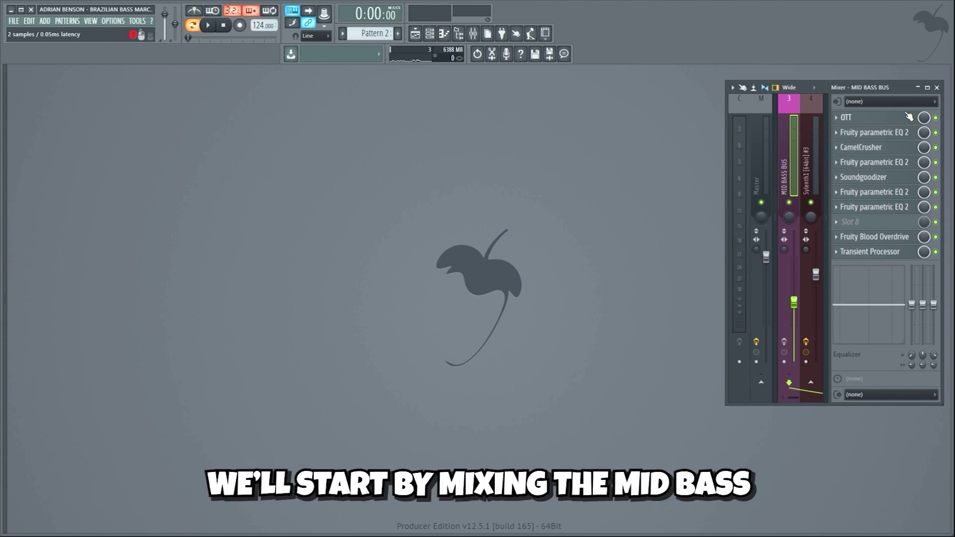
# Review the MID BASS BUS effects in slot order, from OTT, the EQs, CamelCrusher and Soundgoodizer to Fruity Blood Overdrive and Transient Processor
pyautogui.click(908, 116)
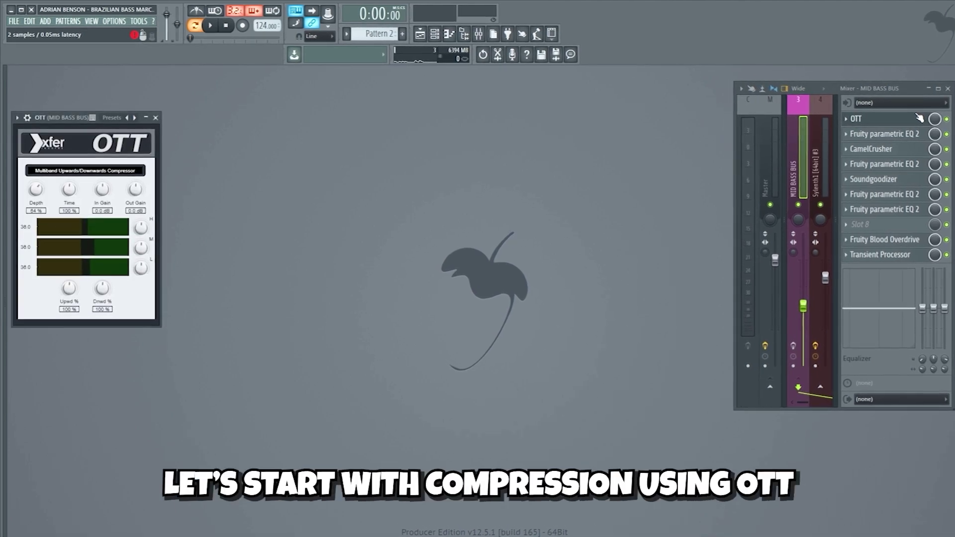
pyautogui.click(921, 134)
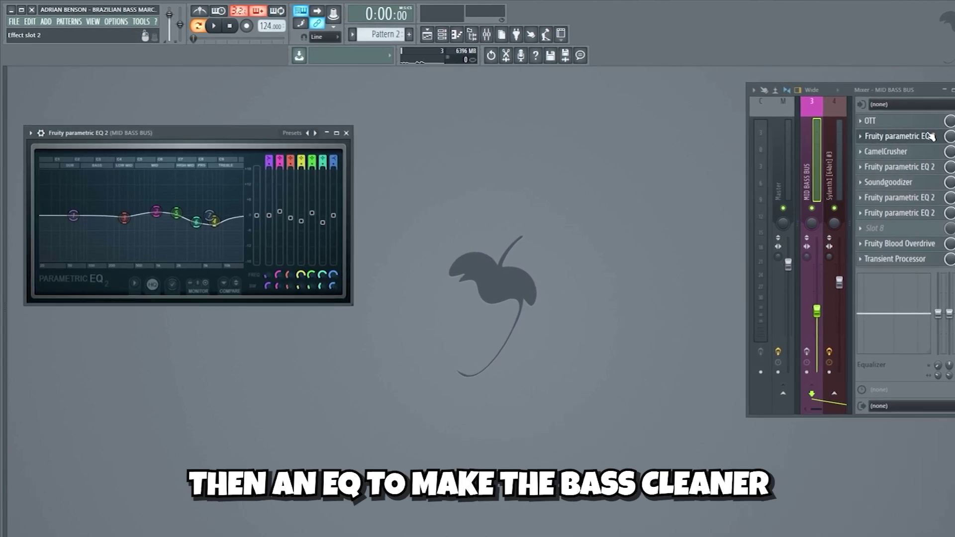
pyautogui.click(918, 150)
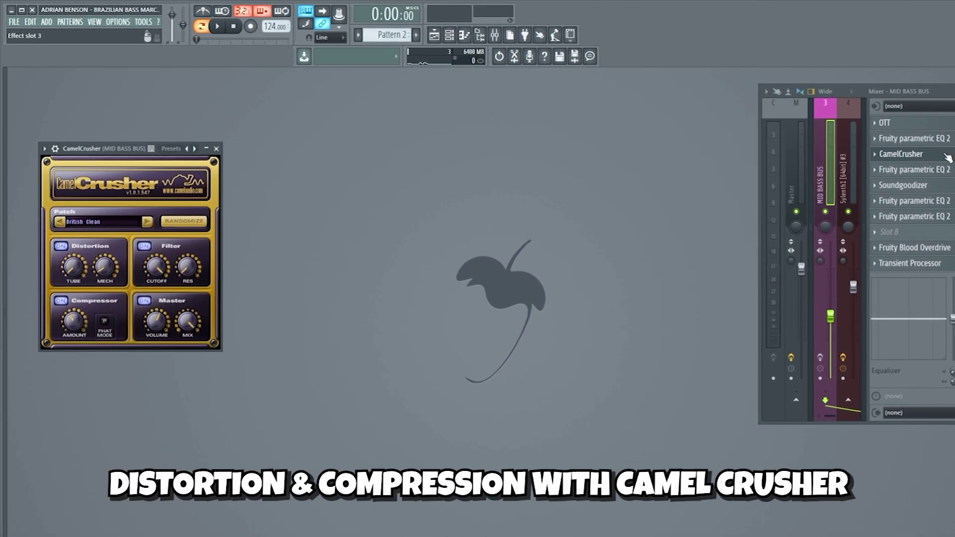
pyautogui.click(929, 169)
pyautogui.click(935, 186)
pyautogui.click(936, 201)
pyautogui.click(935, 218)
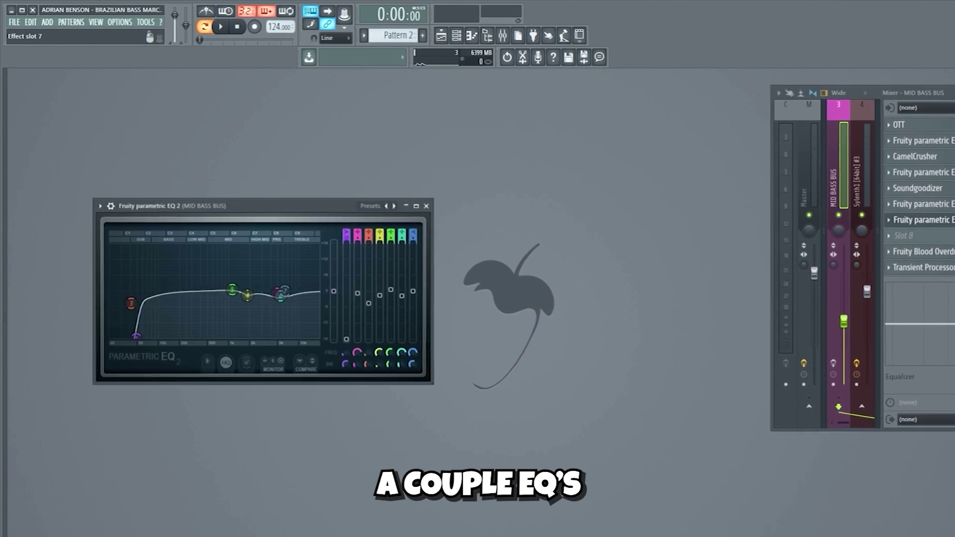
pyautogui.click(931, 249)
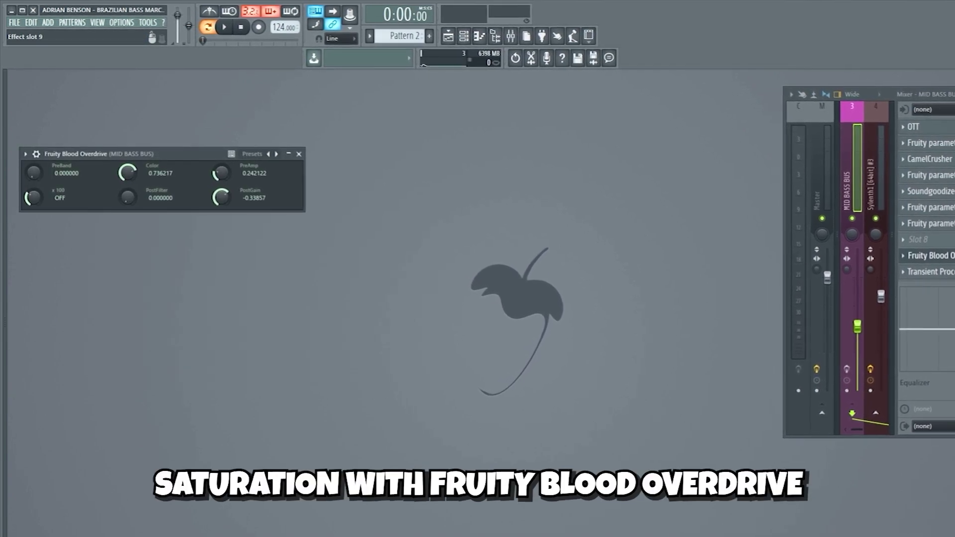
pyautogui.click(930, 272)
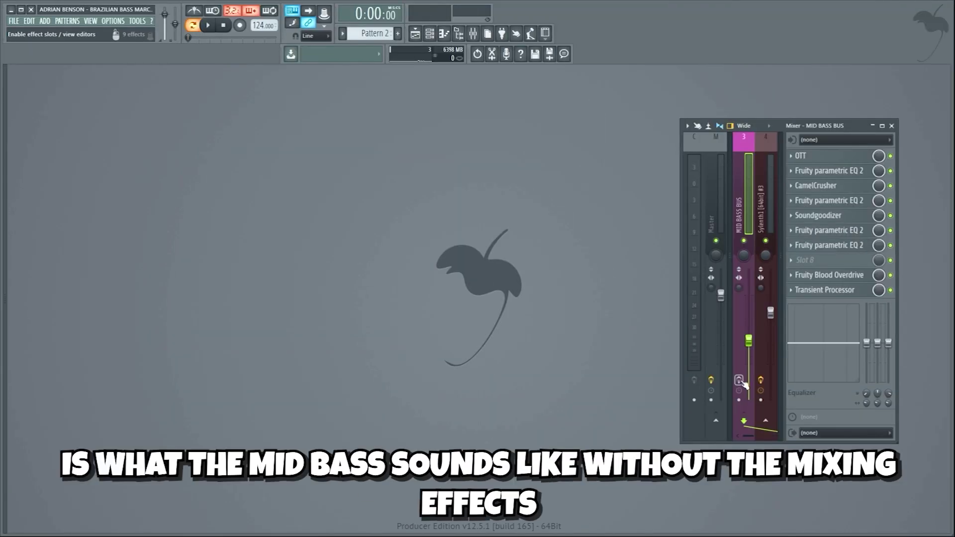
# Play the mid bass with the MID BASS BUS effects disabled and with them enabled
pyautogui.press('space')
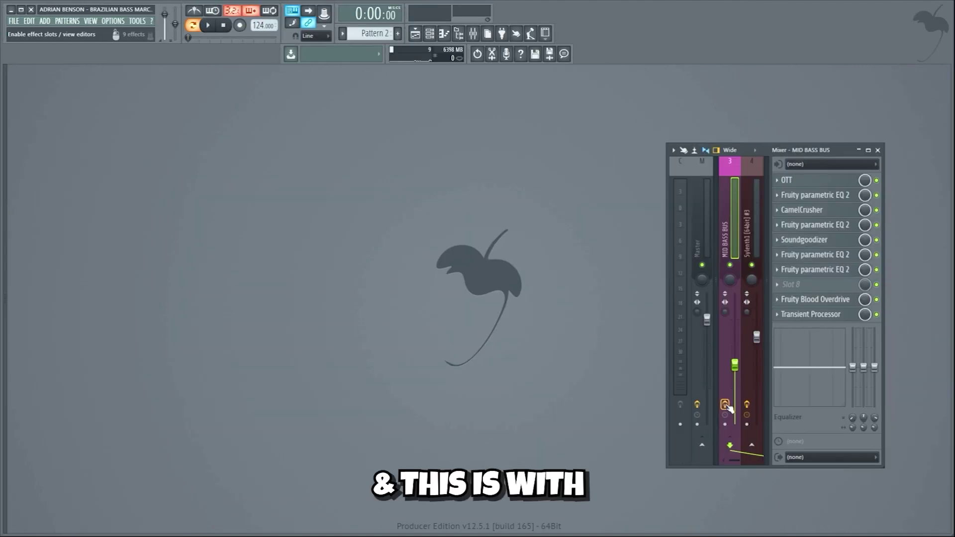
pyautogui.press('space')
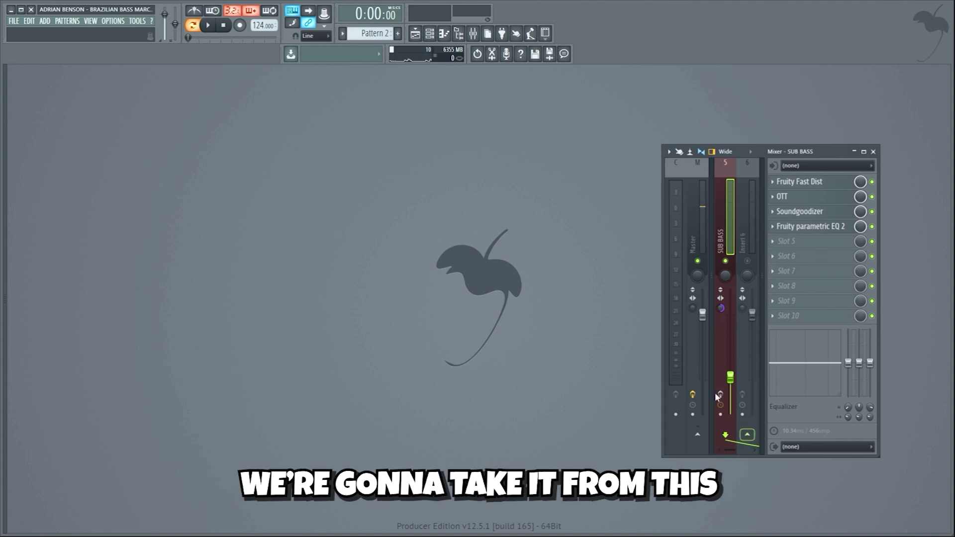
# Play the sub bass and review the OTT, Soundgoodizer and Fruity parametric EQ 2 on its mixer insert
pyautogui.press('space')
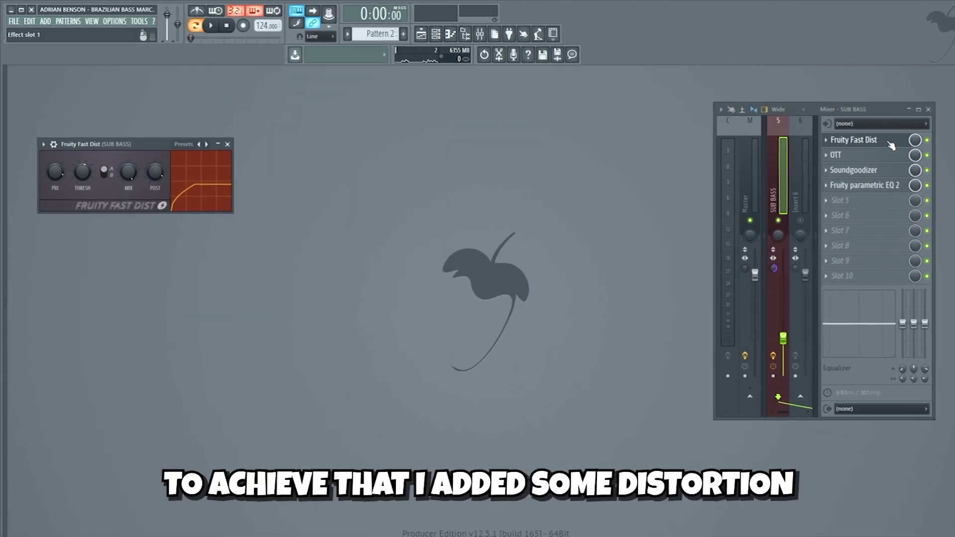
pyautogui.click(888, 160)
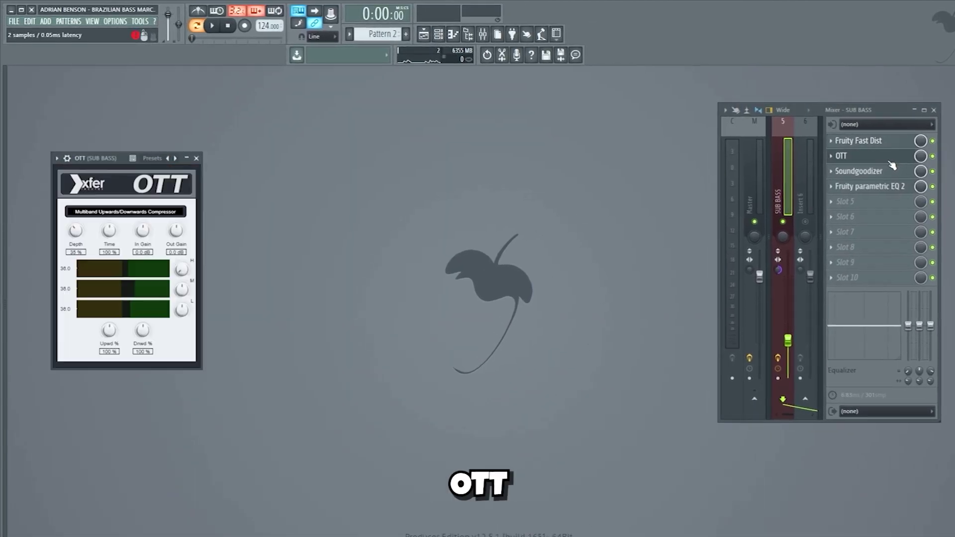
pyautogui.click(893, 170)
pyautogui.click(891, 187)
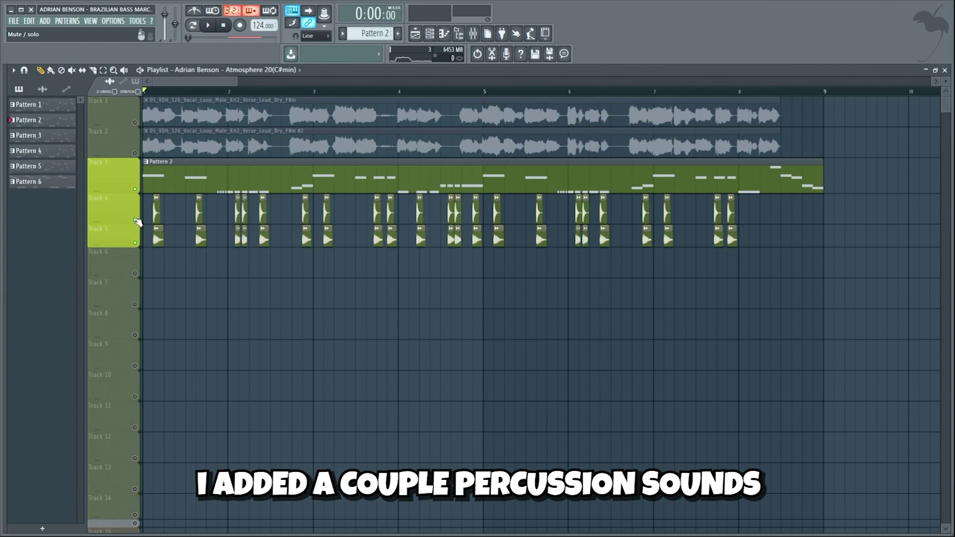
# Solo the percussion clips on Track 4 and on Track 5 to hear each sound alone
pyautogui.keyDown('ctrl'); pyautogui.click(136, 221); pyautogui.keyUp('ctrl')
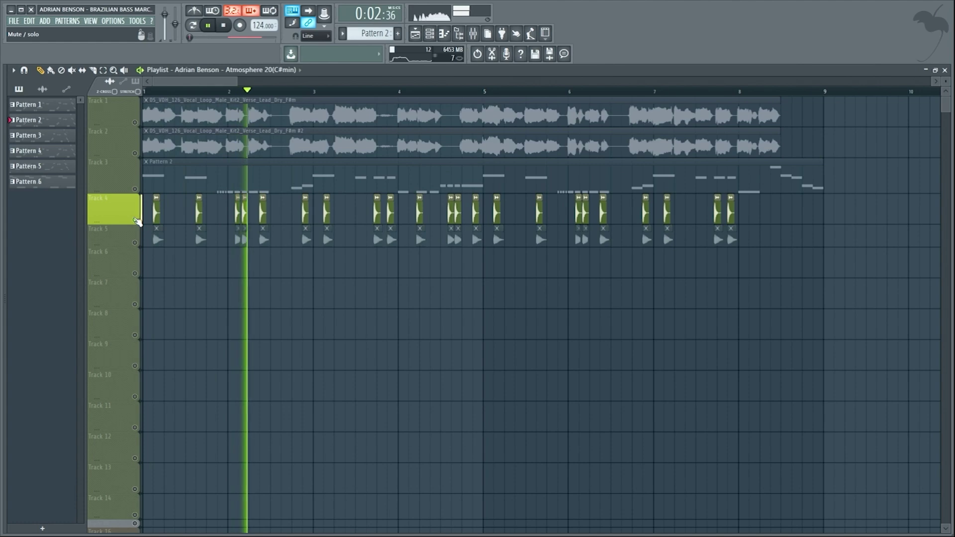
pyautogui.keyDown('ctrl'); pyautogui.click(136, 244); pyautogui.keyUp('ctrl')
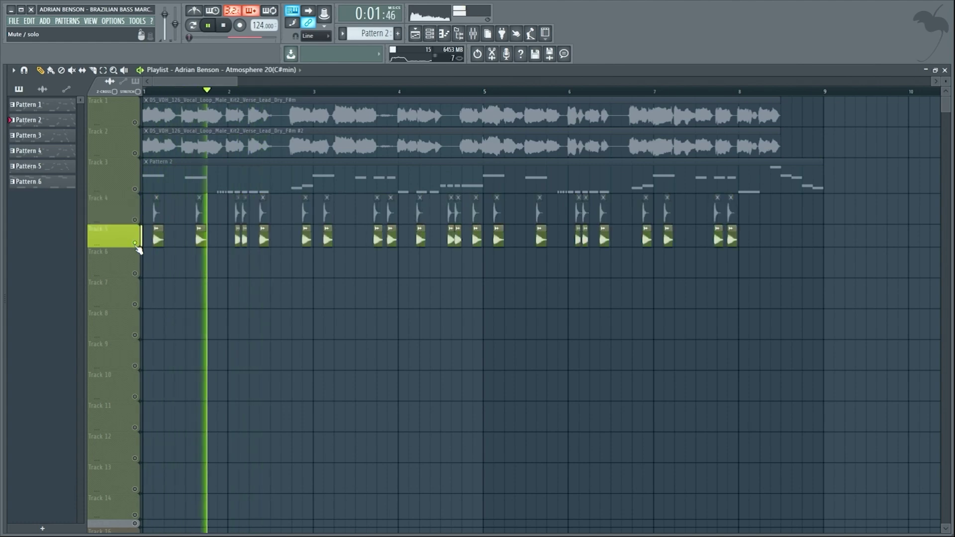
pyautogui.press('space')
# Solo the Pattern 2 bass on Track 3 and compare its playback without and with the percussion tracks
pyautogui.keyDown('ctrl'); pyautogui.click(136, 189); pyautogui.keyUp('ctrl')
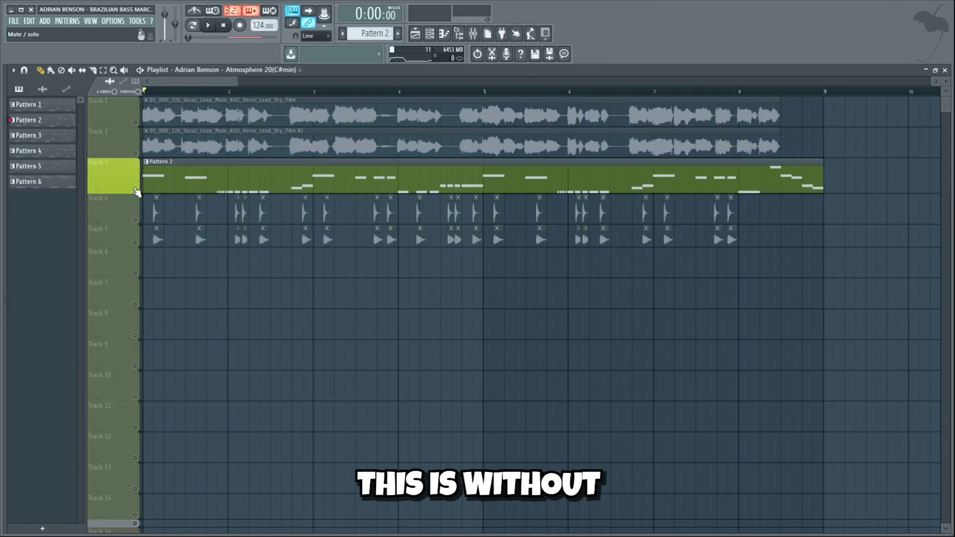
pyautogui.press('space')
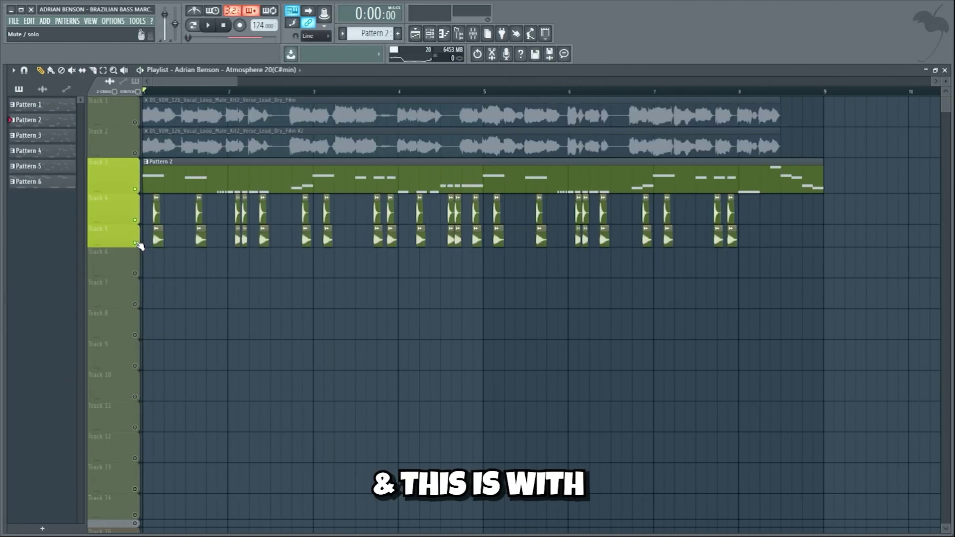
pyautogui.press('space')
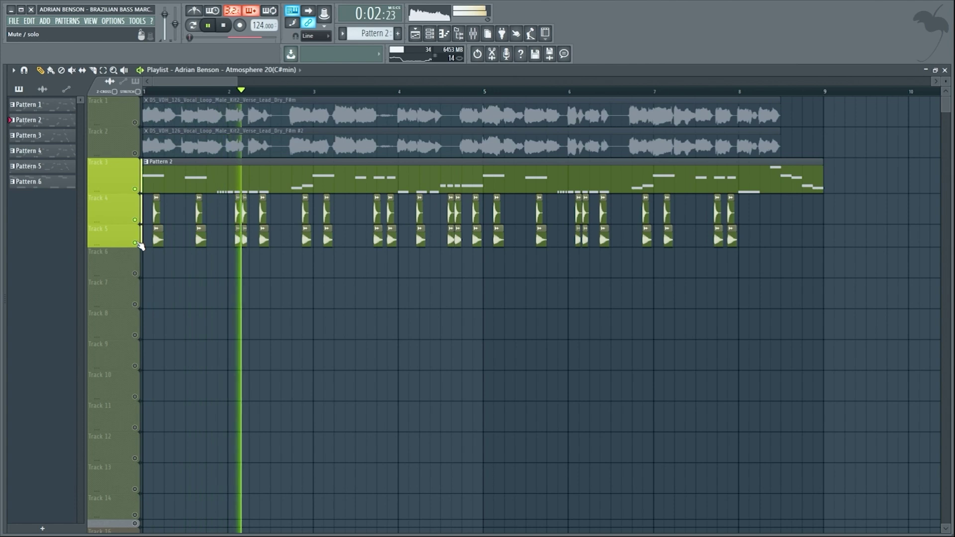
pyautogui.press('space')
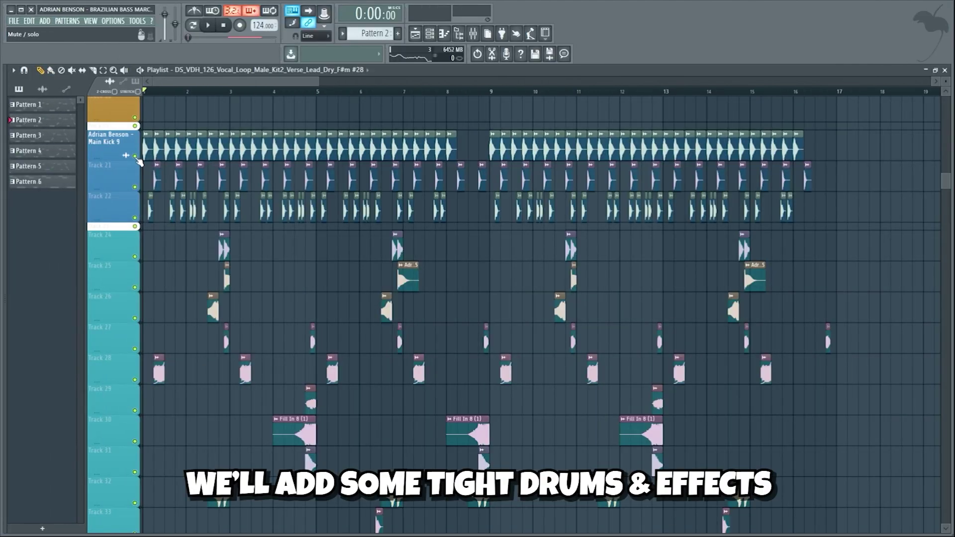
# Solo the drum group, and audition the main kick, Track 21 and Track 22 individually during playback
pyautogui.rightClick(135, 157)
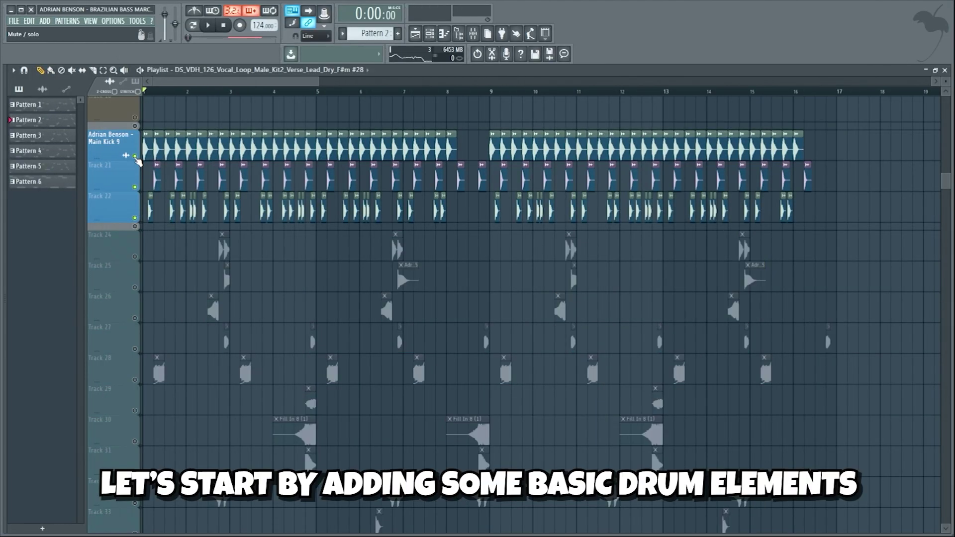
pyautogui.press('space')
pyautogui.rightClick(135, 188)
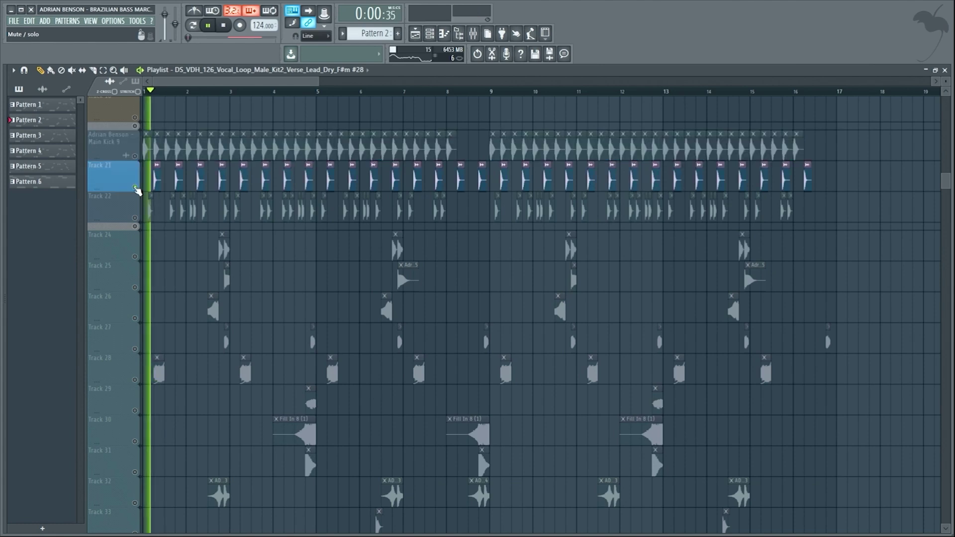
pyautogui.rightClick(135, 218)
pyautogui.rightClick(135, 219)
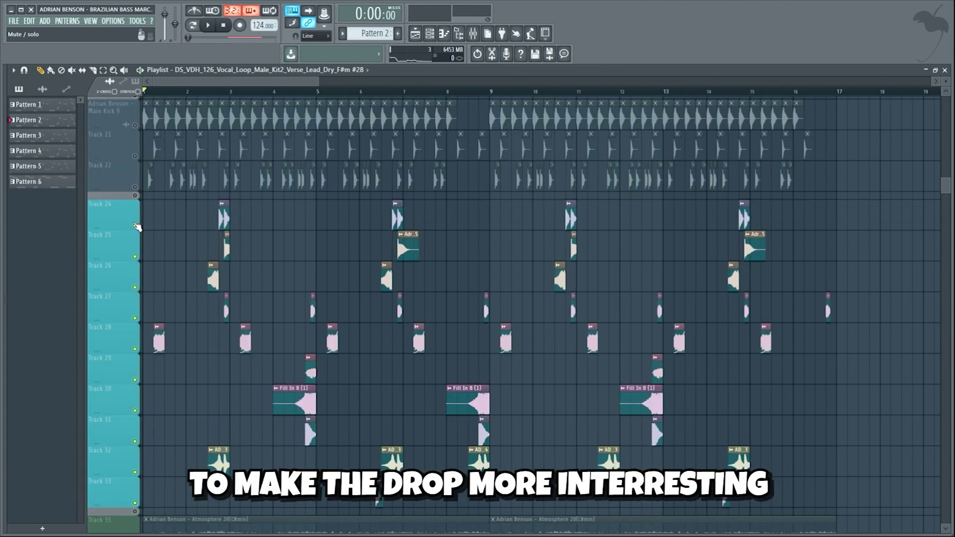
# Solo the effect sounds on Tracks 24 through 33 one after another during playback to hear each alone
pyautogui.rightClick(135, 226)
pyautogui.press('space')
pyautogui.rightClick(135, 257)
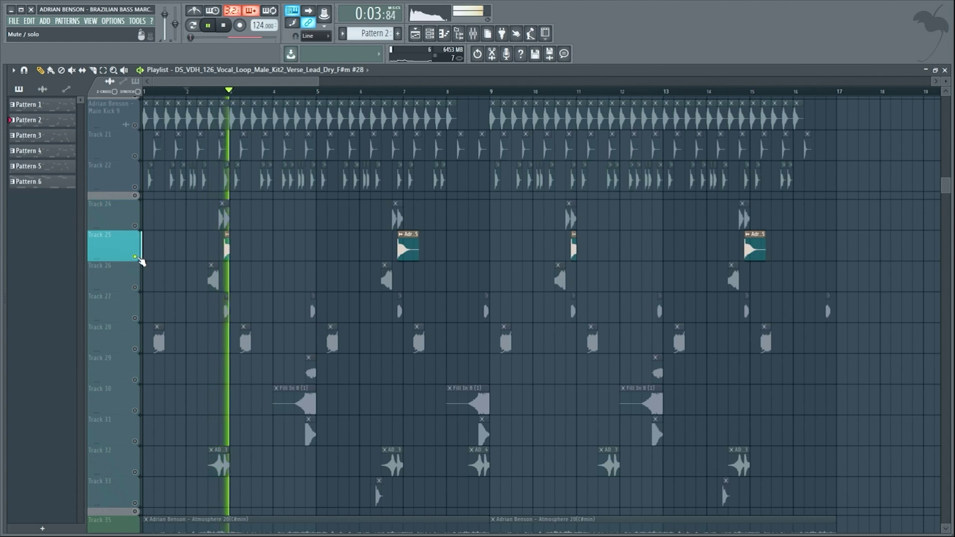
pyautogui.rightClick(135, 288)
pyautogui.rightClick(134, 318)
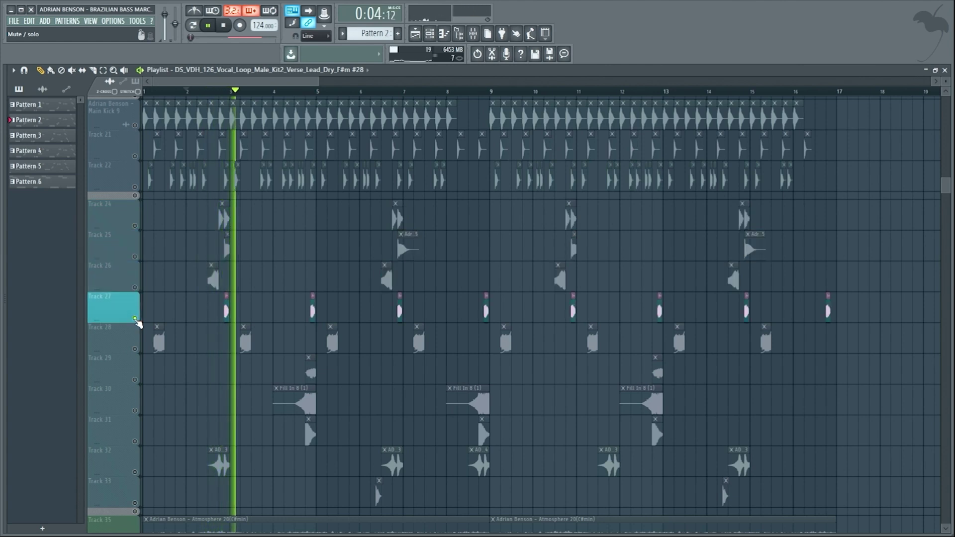
pyautogui.rightClick(135, 349)
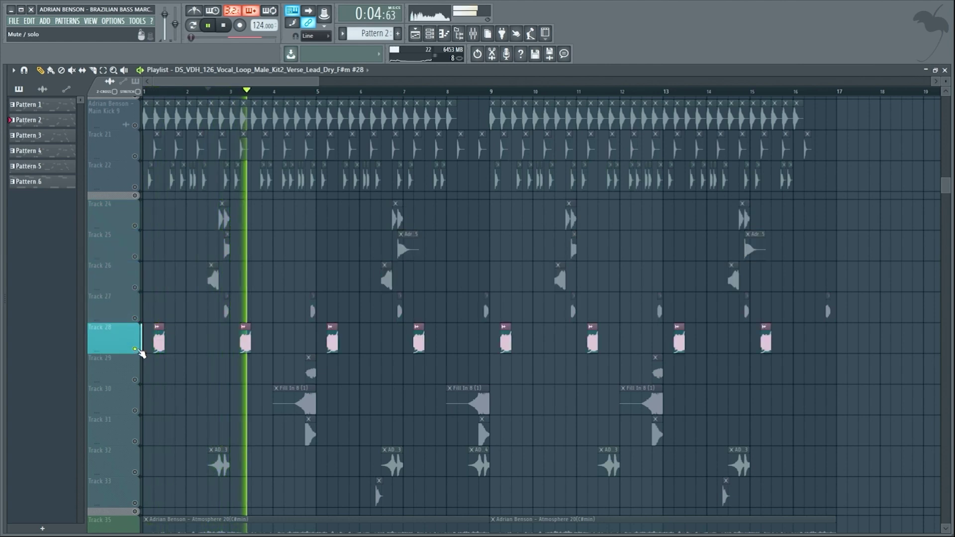
pyautogui.rightClick(135, 380)
pyautogui.rightClick(135, 411)
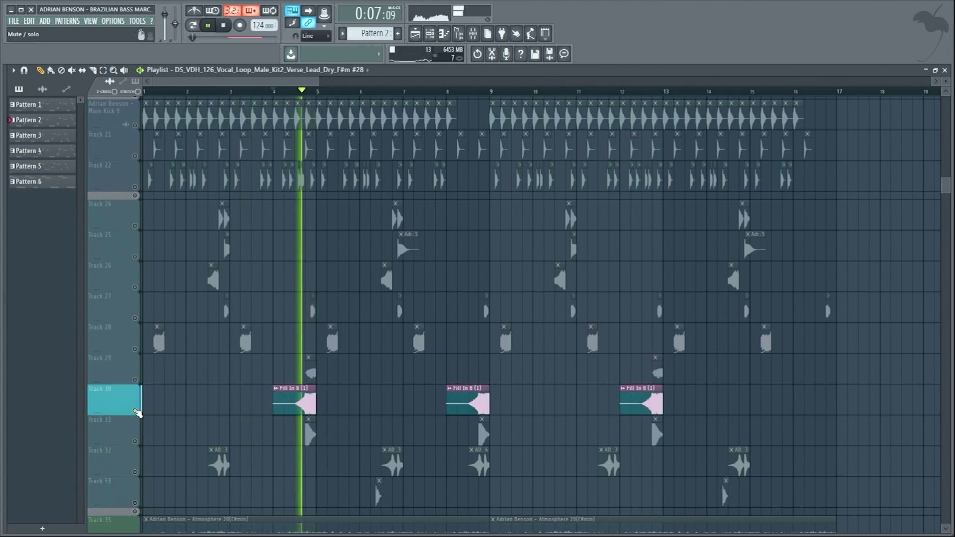
pyautogui.rightClick(135, 442)
pyautogui.rightClick(135, 473)
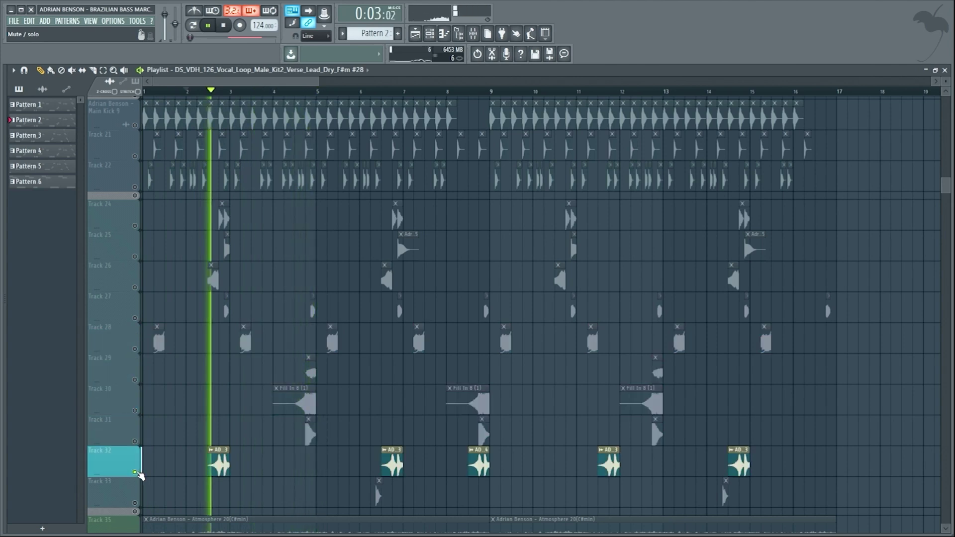
pyautogui.rightClick(135, 504)
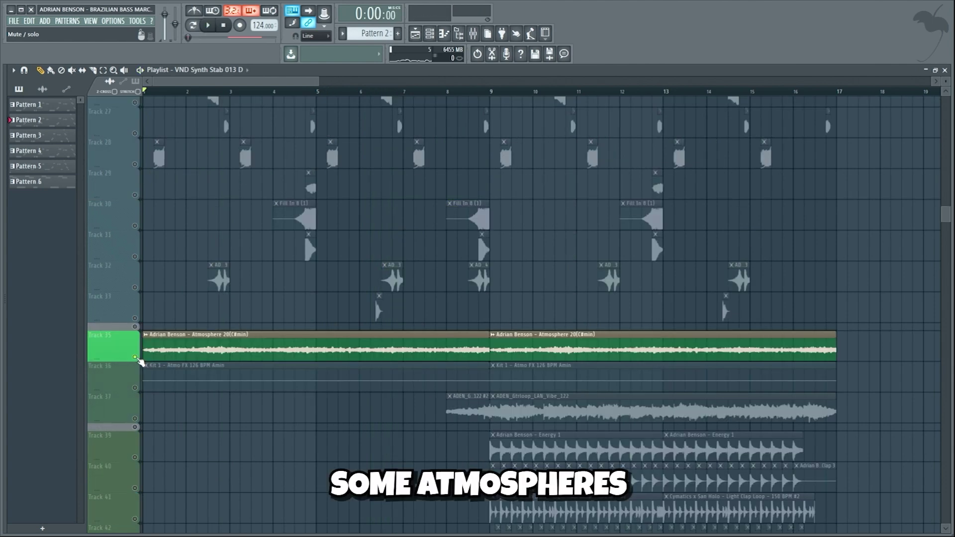
# Play the Atmosphere 20 clip on Track 35 and the ADEN_Gtrloop_LAN_Vibe_122 melodic loop on Track 37, each soloed
pyautogui.press('space')
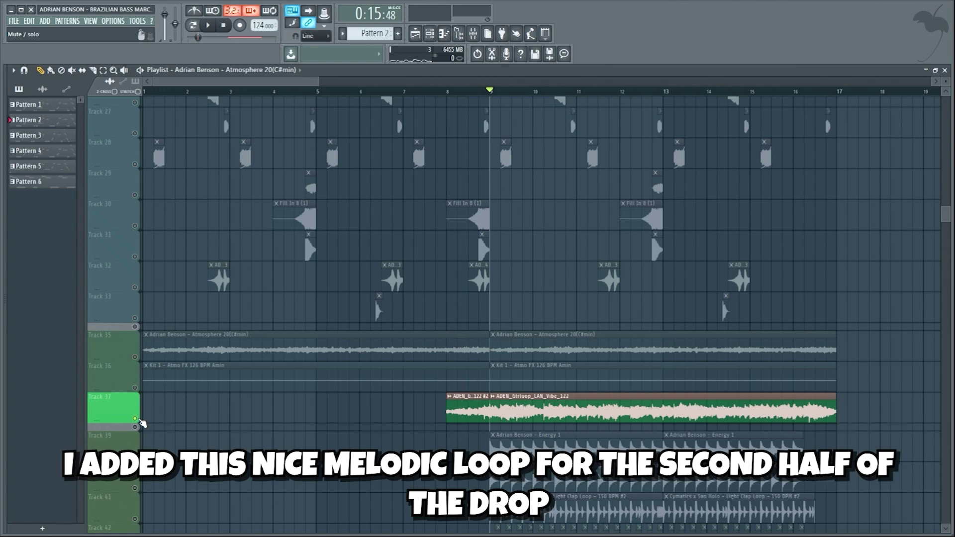
pyautogui.press('space')
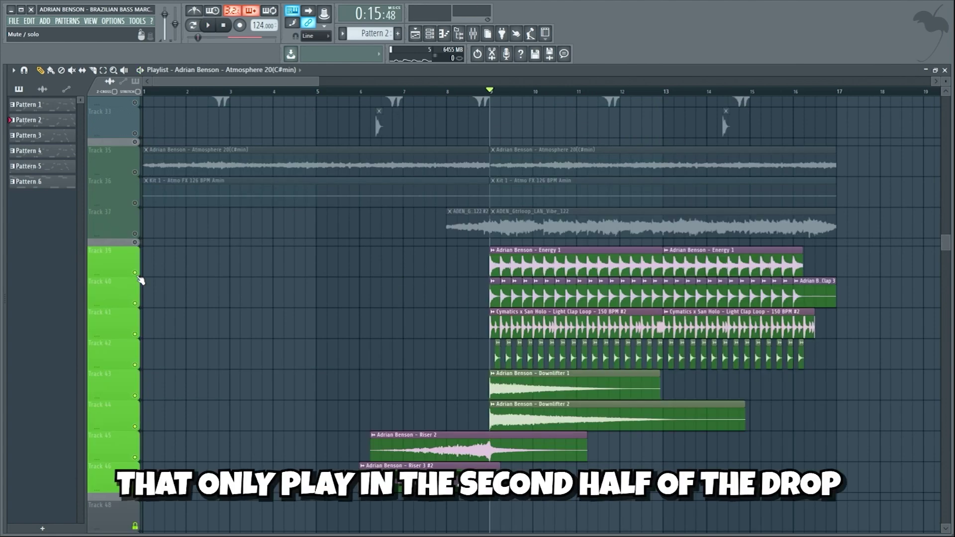
# Solo Tracks 39 to 42 in turn, restarting playback to hear the Energy 1 loop, clap, Light Clap Loop and Track 42 hits
pyautogui.rightClick(136, 275)
pyautogui.press('space')
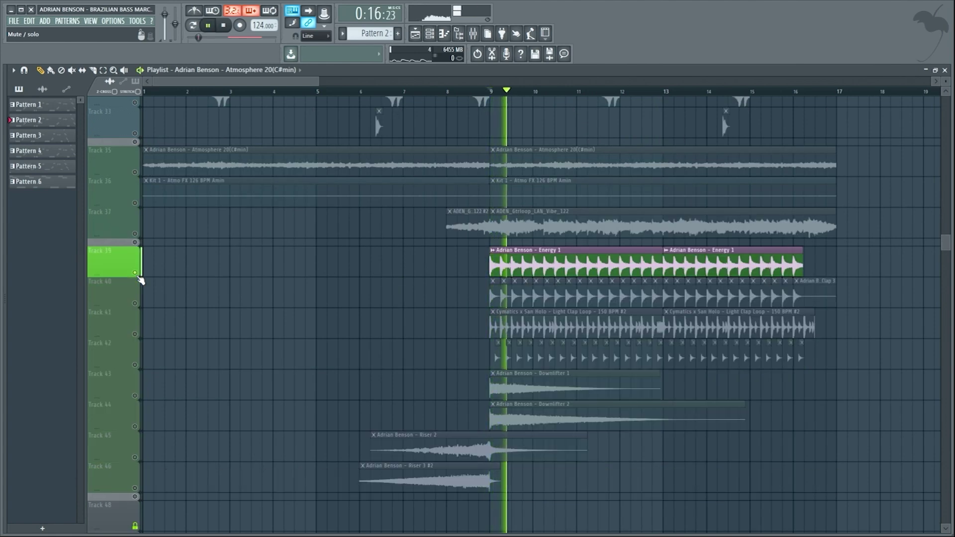
pyautogui.rightClick(138, 306)
pyautogui.press('space')
pyautogui.press('space')
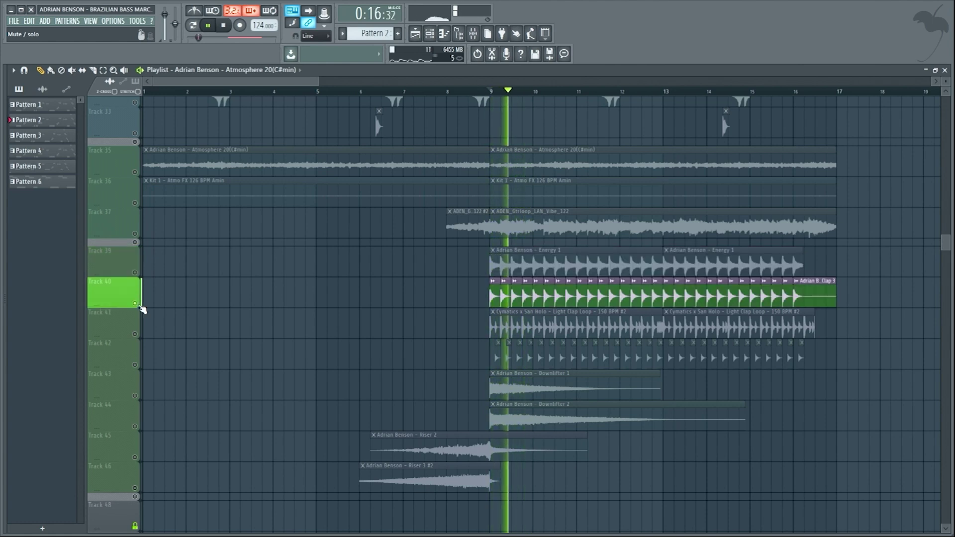
pyautogui.rightClick(138, 335)
pyautogui.press('space')
pyautogui.press('space')
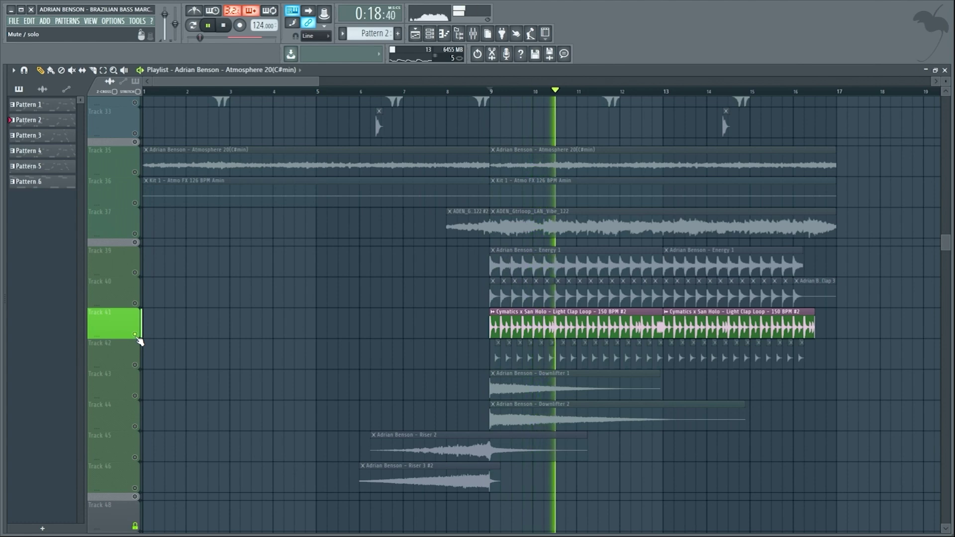
pyautogui.rightClick(137, 366)
pyautogui.press('space')
pyautogui.press('space')
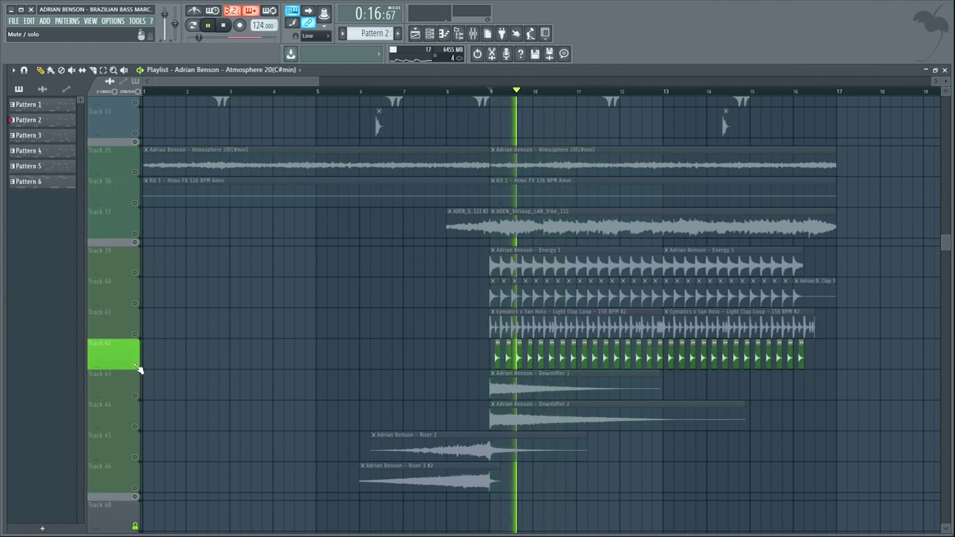
# Audition Downlifter 1, Downlifter 2, Riser 2 and Riser 3 individually by soloing Tracks 43 through 46
pyautogui.rightClick(135, 396)
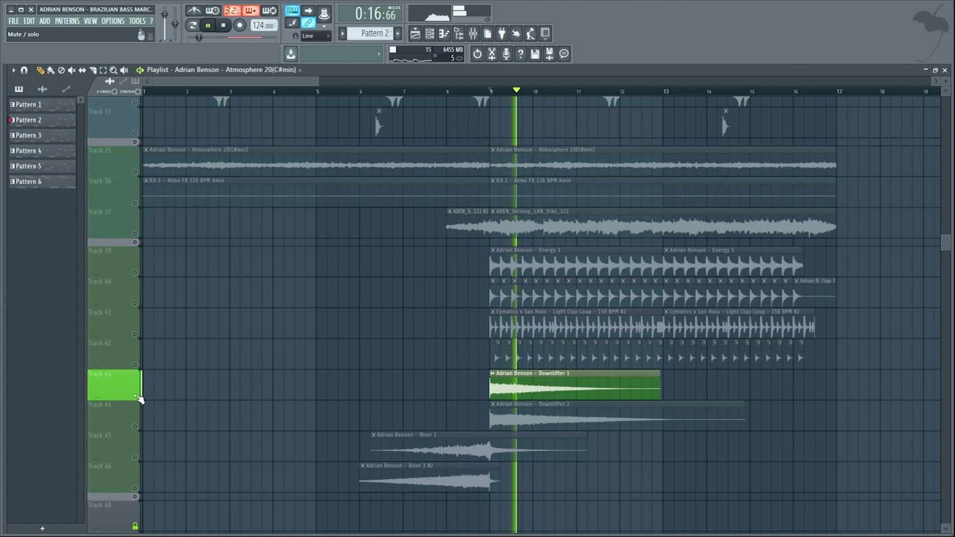
pyautogui.rightClick(135, 428)
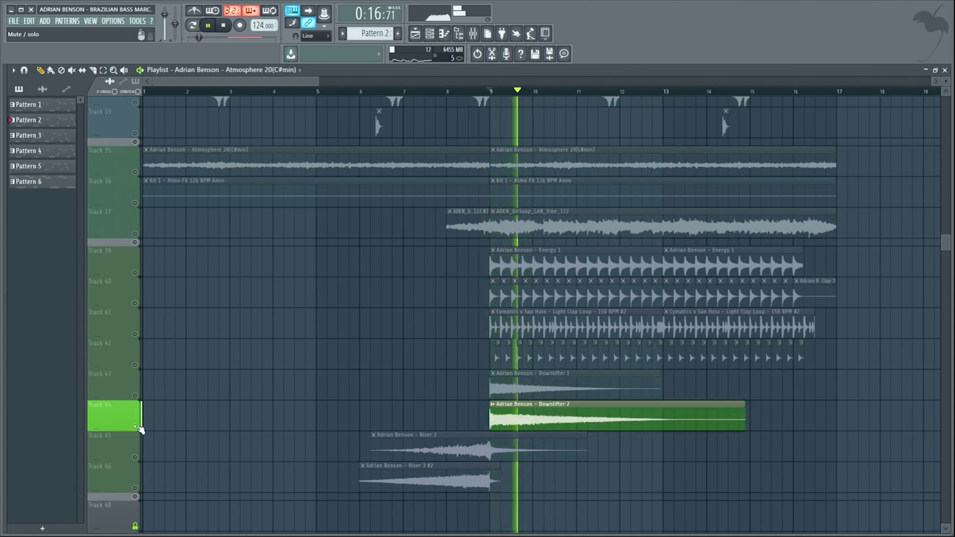
pyautogui.rightClick(136, 458)
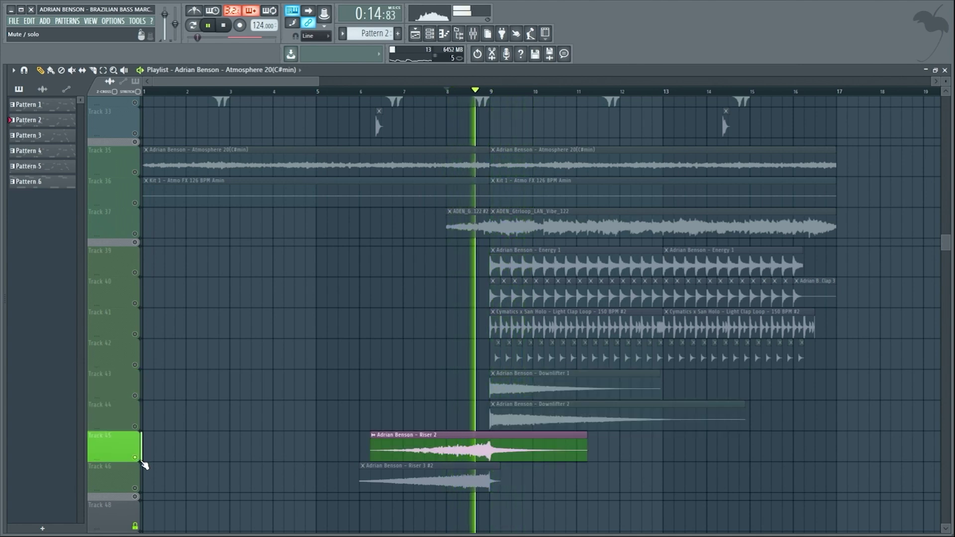
pyautogui.rightClick(136, 489)
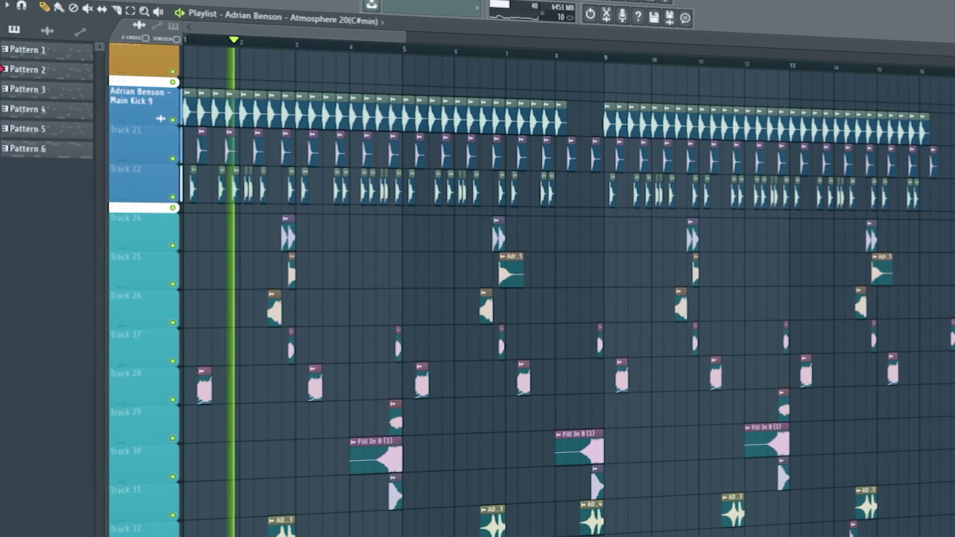
# Review the arrangement from the main kick to the downlifter tracks and back while the full drop plays
pyautogui.scroll(-1, 547, 298)
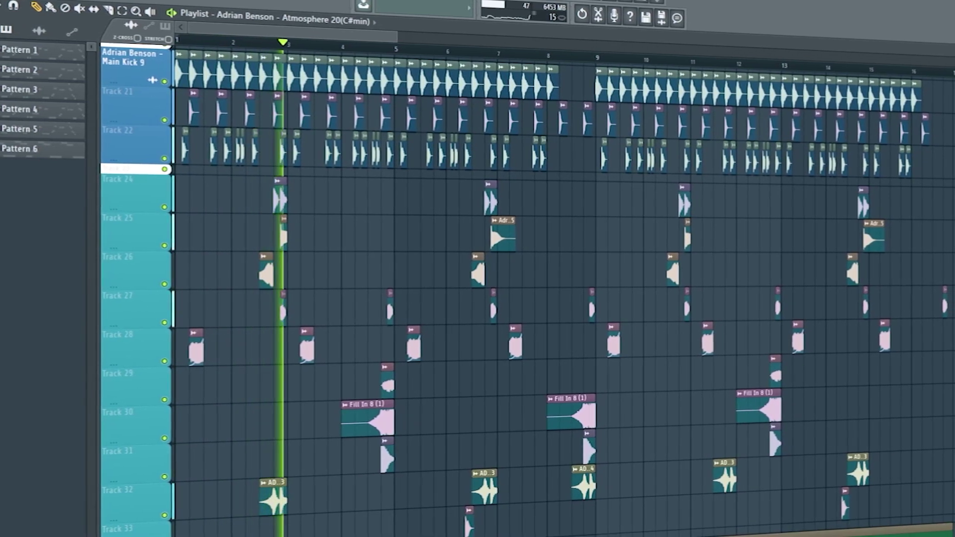
pyautogui.scroll(-3, 547, 299)
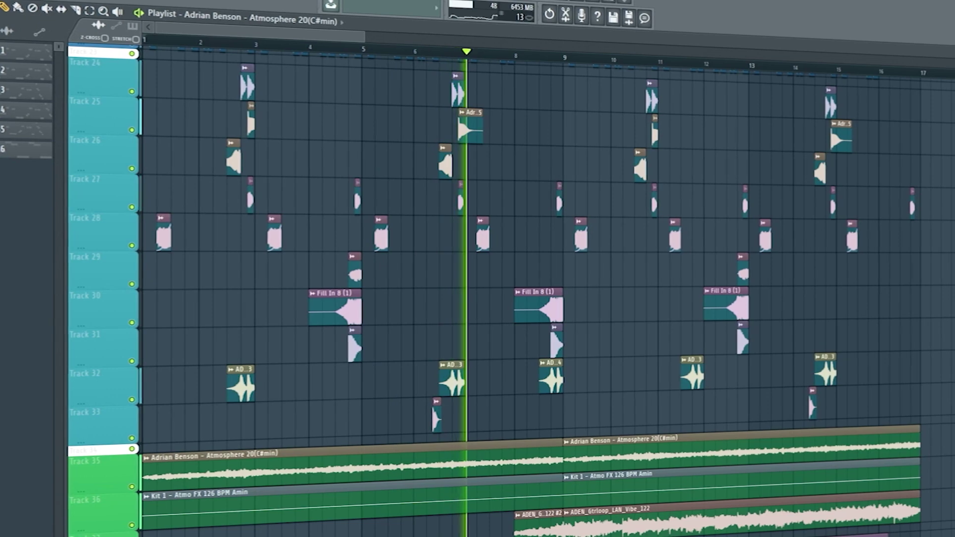
pyautogui.scroll(-7, 547, 299)
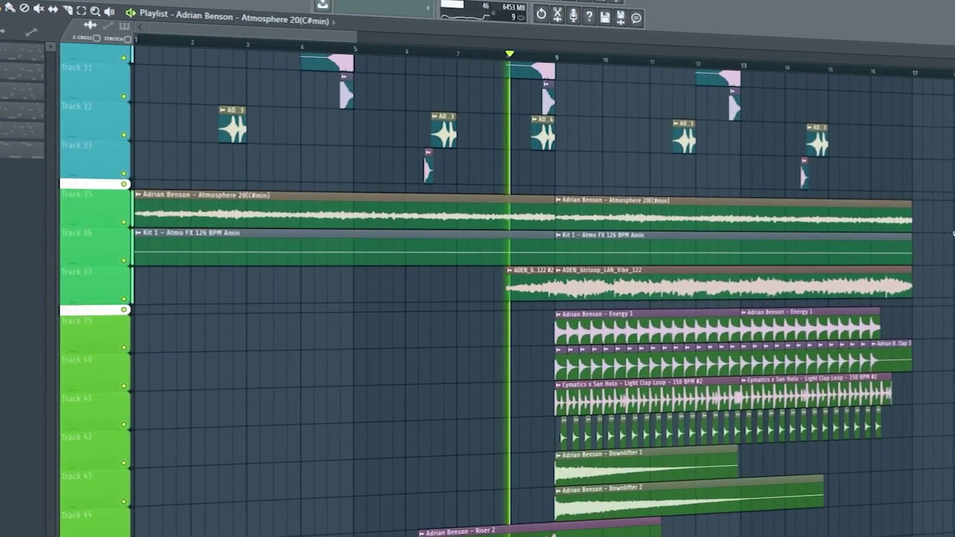
pyautogui.scroll(-1, 954, 234)
pyautogui.scroll(2, 949, 235)
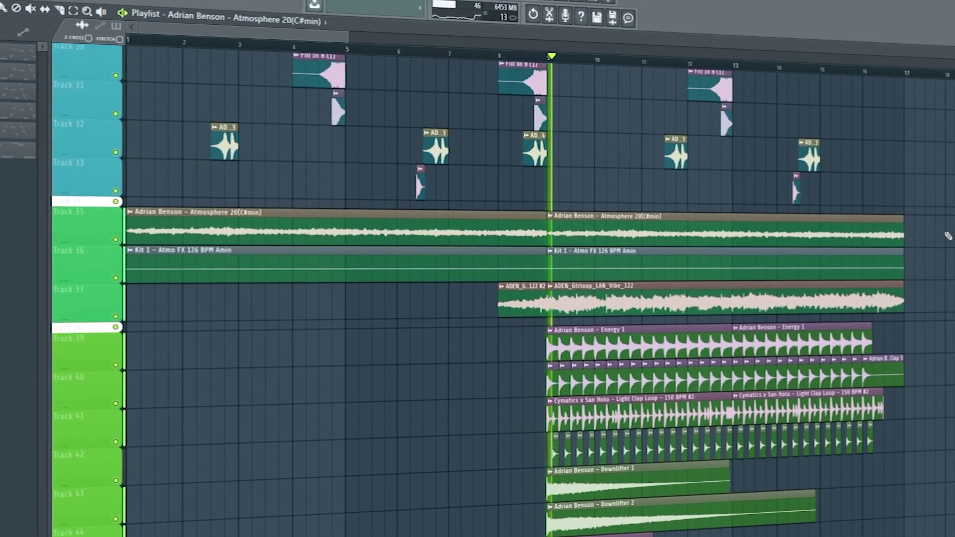
pyautogui.scroll(10, 947, 236)
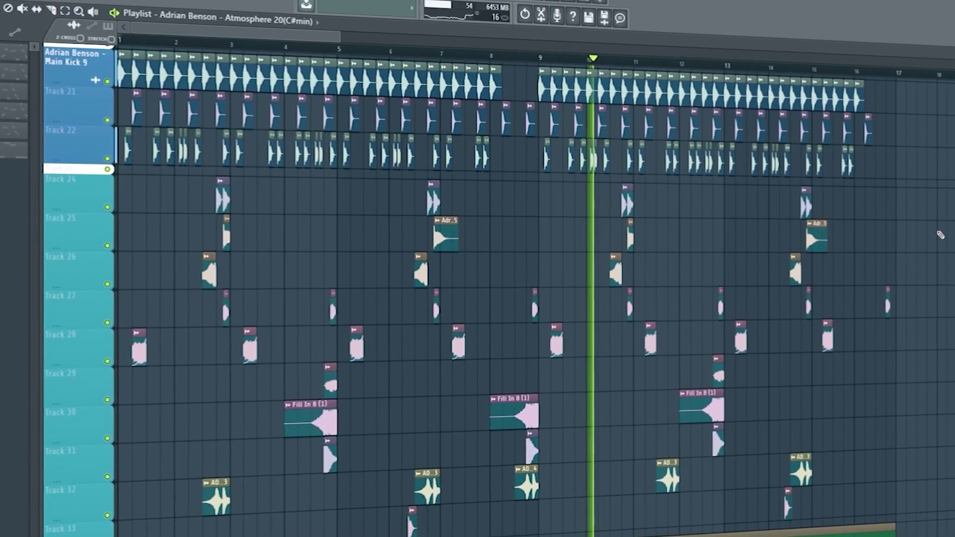